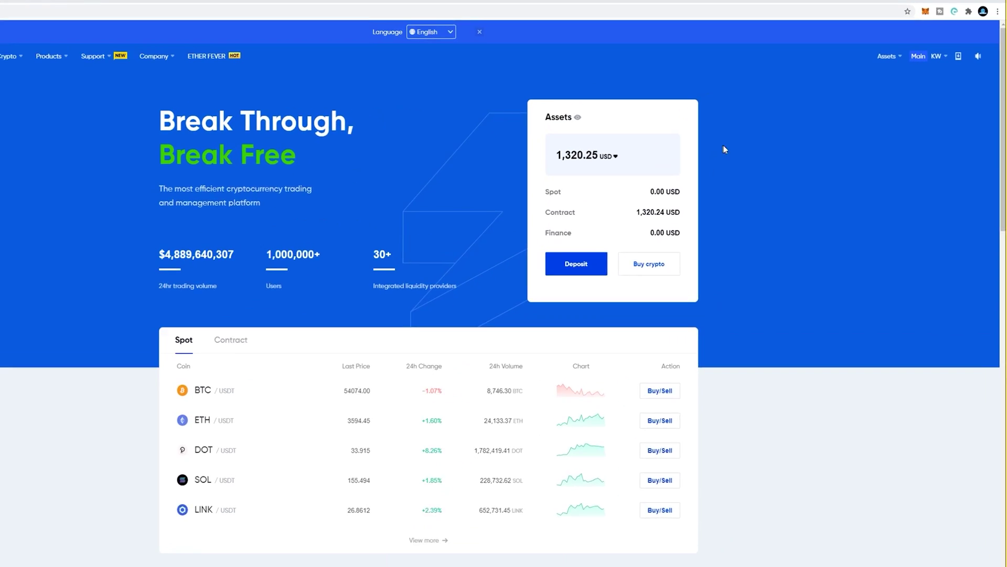
- Open the BTC withdrawal page and choose to add a new withdrawal address from the saved list
mouse_move(885, 57)
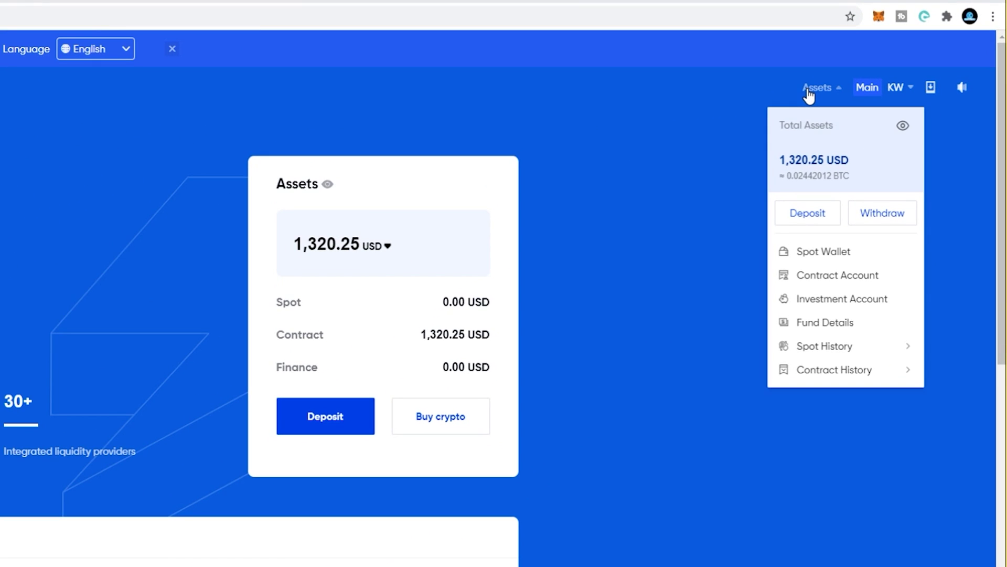
left_click(887, 215)
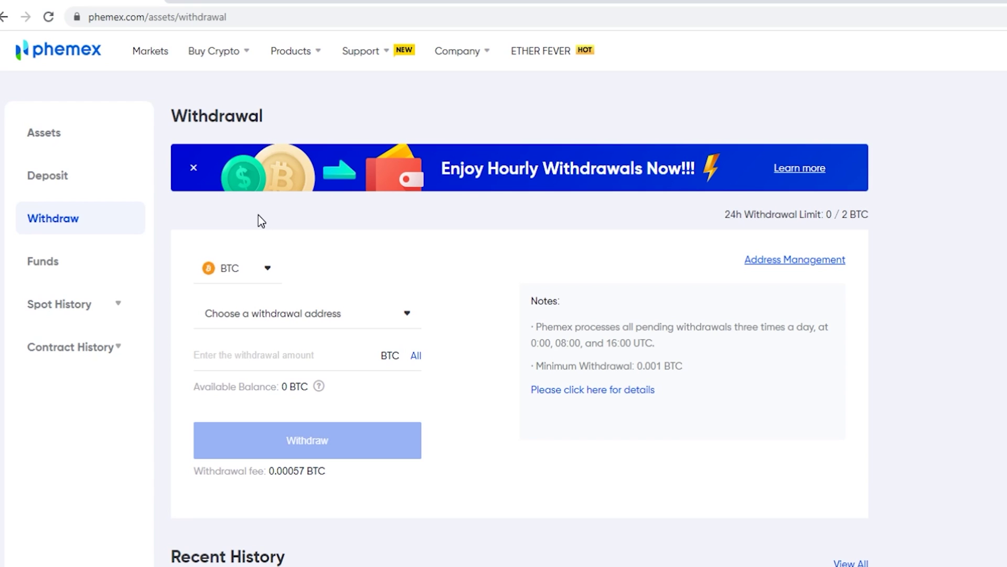
left_click(318, 322)
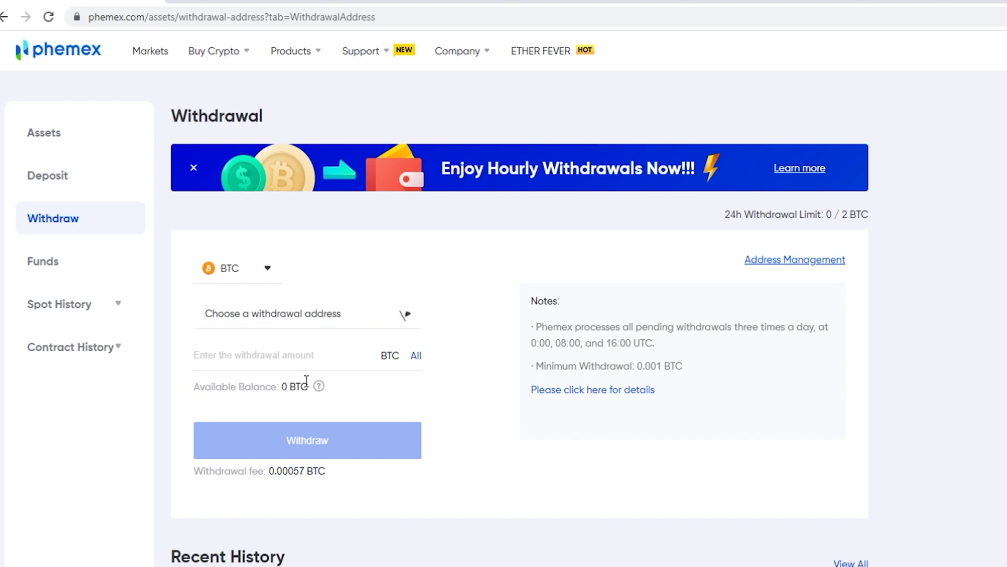
left_click(307, 380)
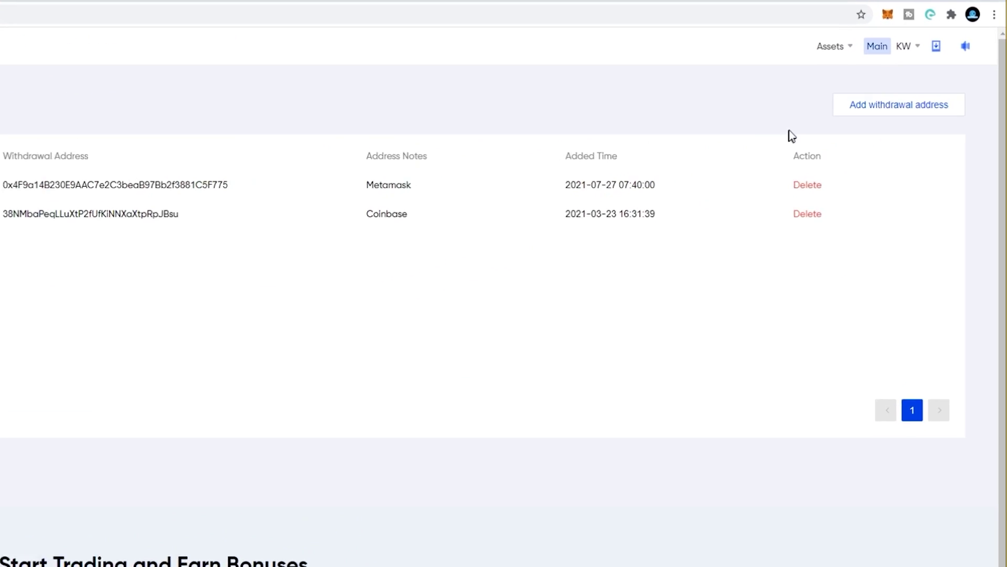
left_click(892, 106)
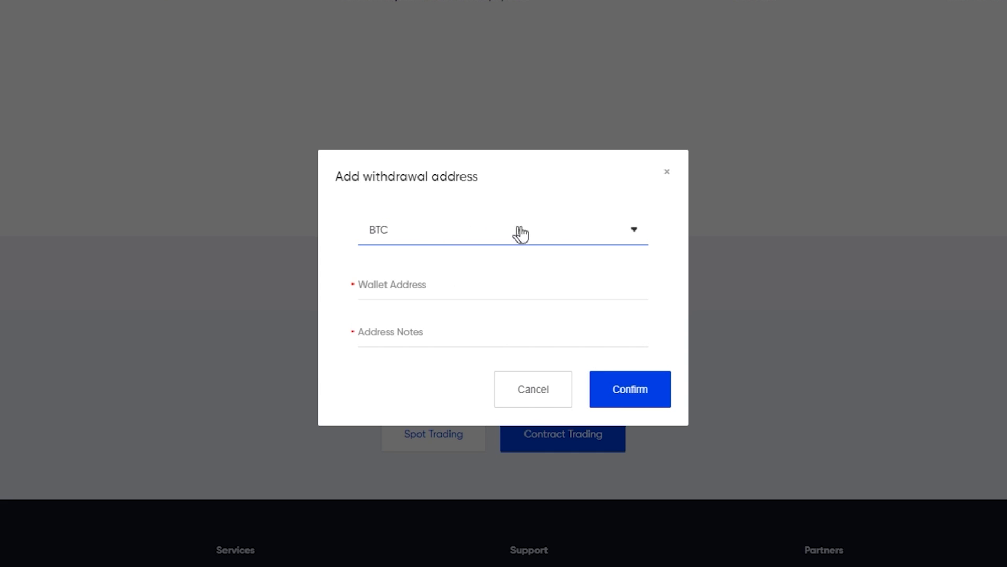
left_click(479, 293)
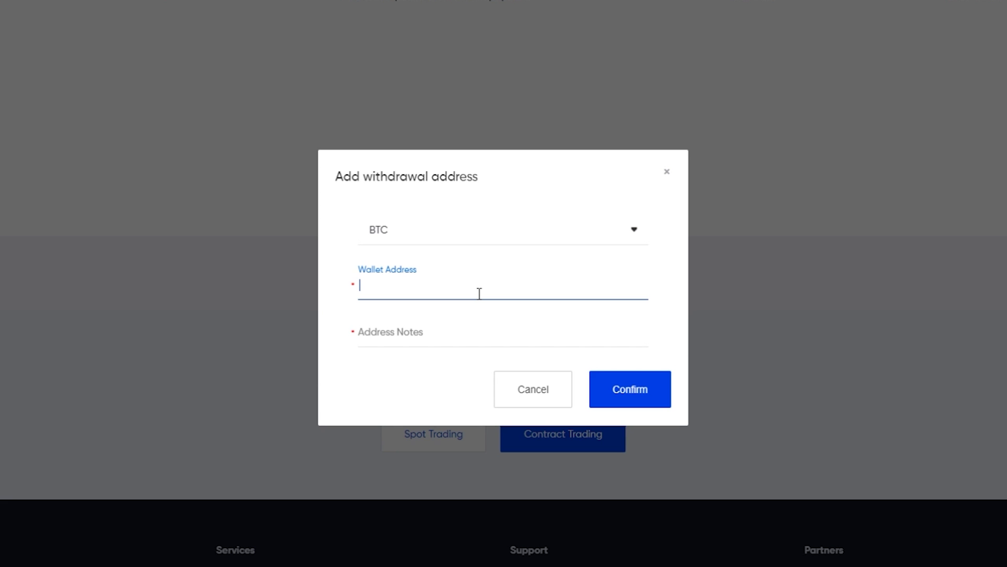
left_click(425, 337)
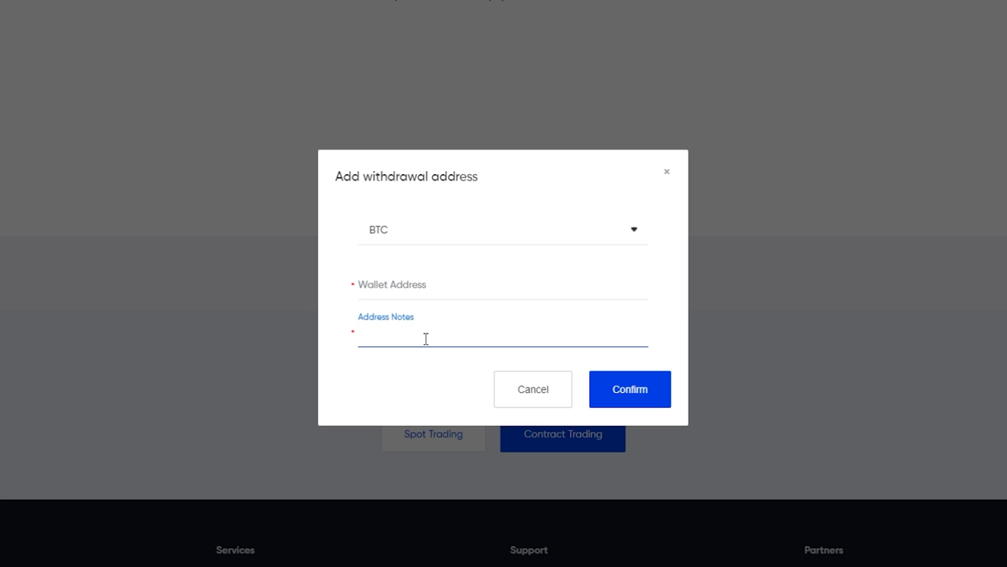
type("coinbase")
double_click(426, 338)
key("BackSpace")
key("BackSpace")
key("BackSpace")
key("BackSpace")
key("BackSpace")
key("BackSpace")
key("BackSpace")
key("BackSpace")
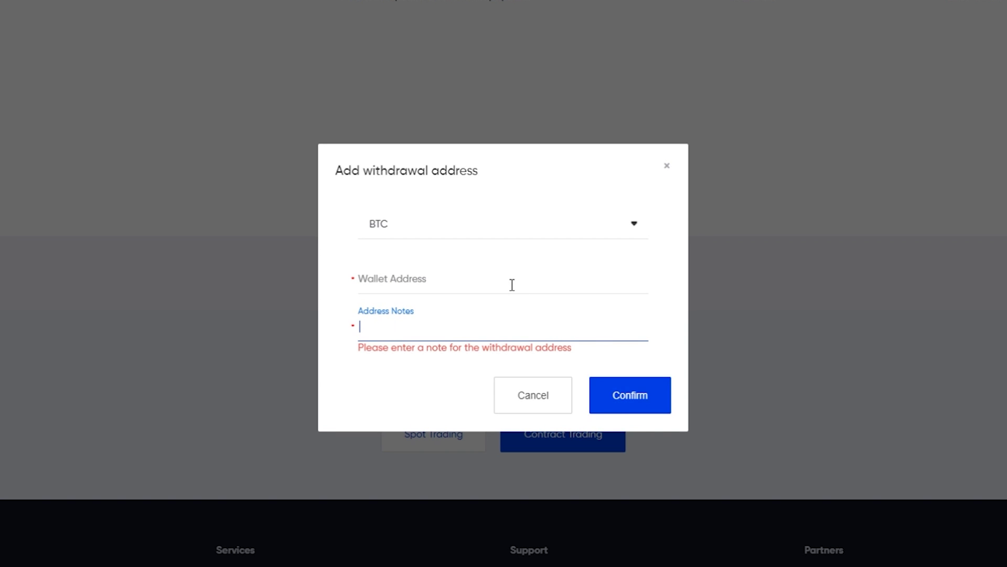
left_click(487, 226)
scroll(456, 325, "down", 6)
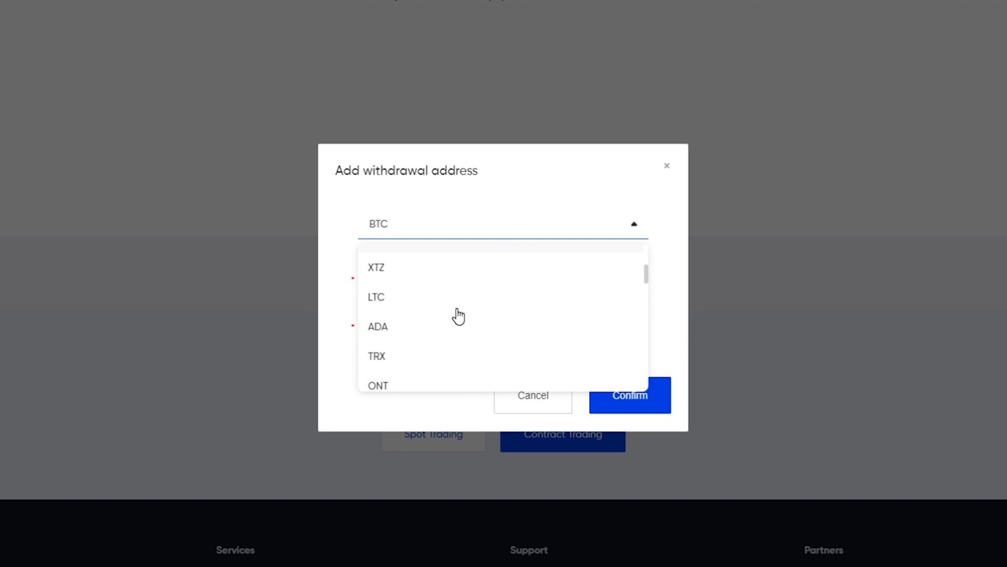
scroll(458, 313, "down", 3)
scroll(458, 313, "up", 8)
left_click(669, 173)
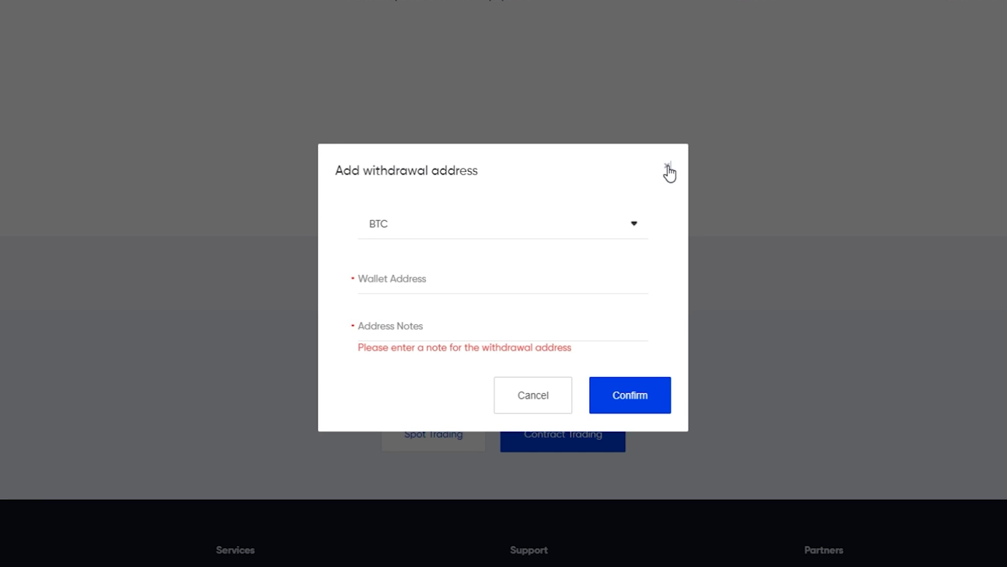
left_click(669, 172)
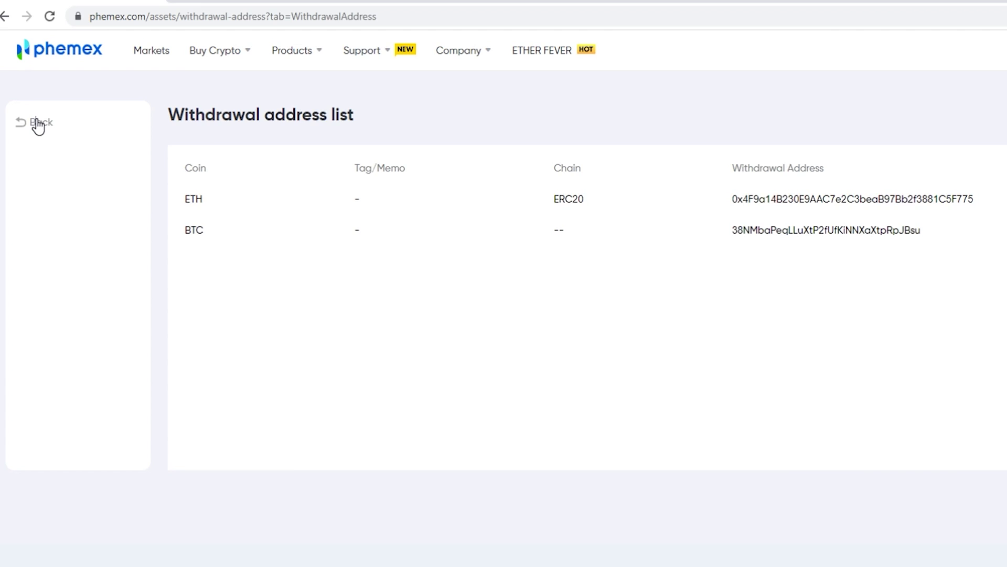
- Return to the withdrawal page and select the saved Coinbase address as the destination
left_click(37, 124)
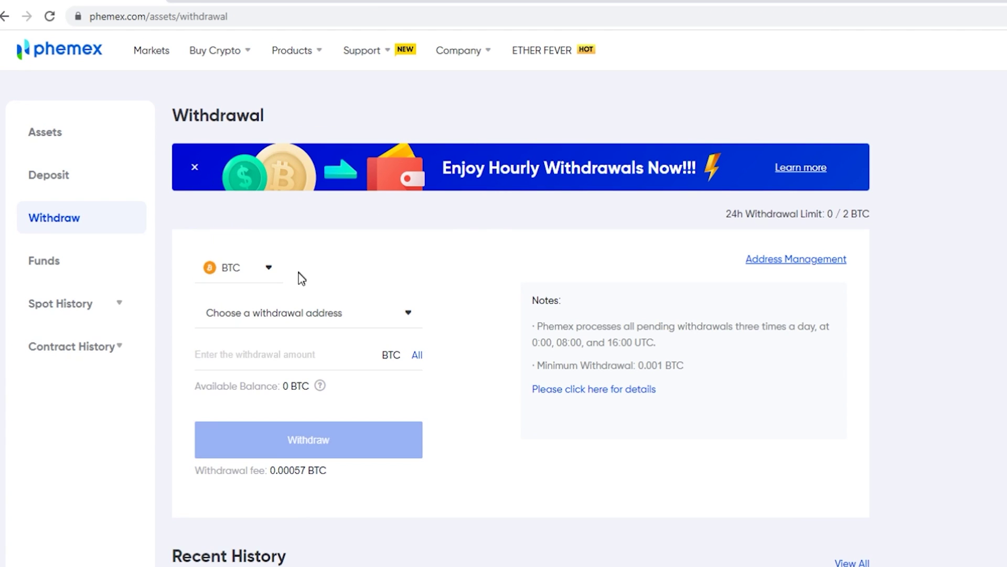
left_click(311, 318)
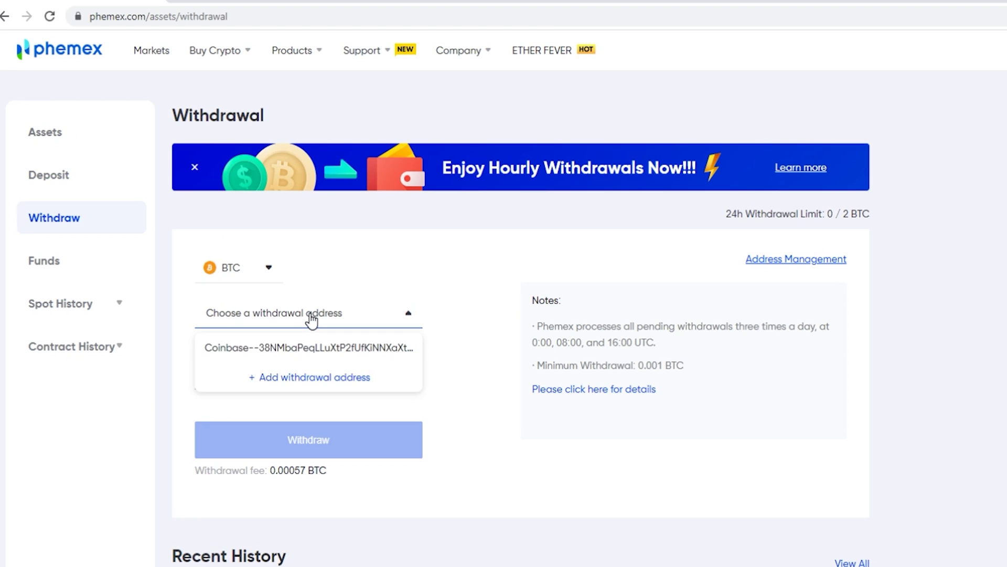
left_click(292, 349)
- Set the amount to the full available BTC balance and attempt the withdrawal
left_click(312, 353)
type("0.01")
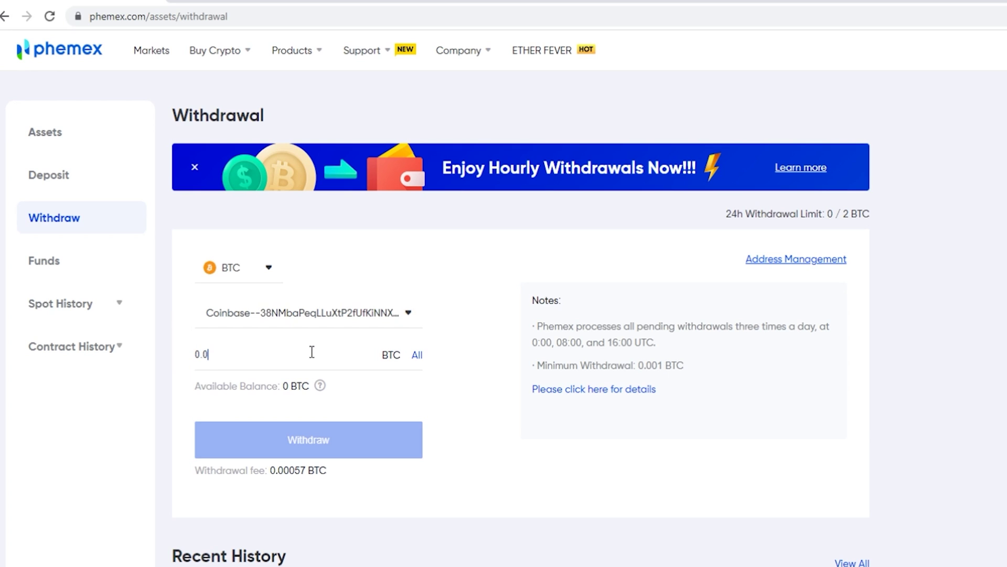
key("BackSpace")
key("BackSpace")
key("BackSpace")
left_click(417, 359)
left_click(315, 447)
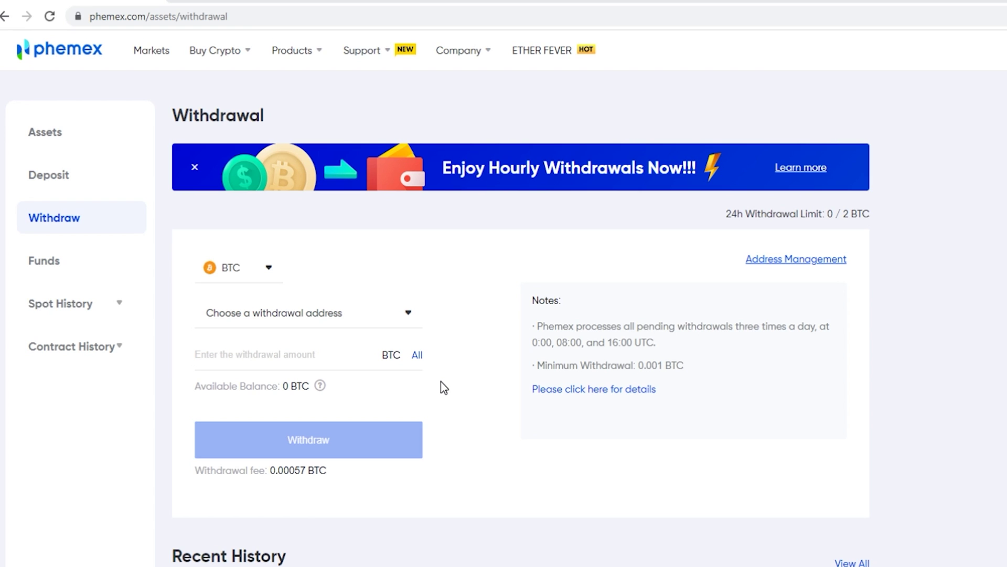
- Start a Transfer Out of BTC from the Contract Trading Accounts to the spot wallet
left_click(57, 132)
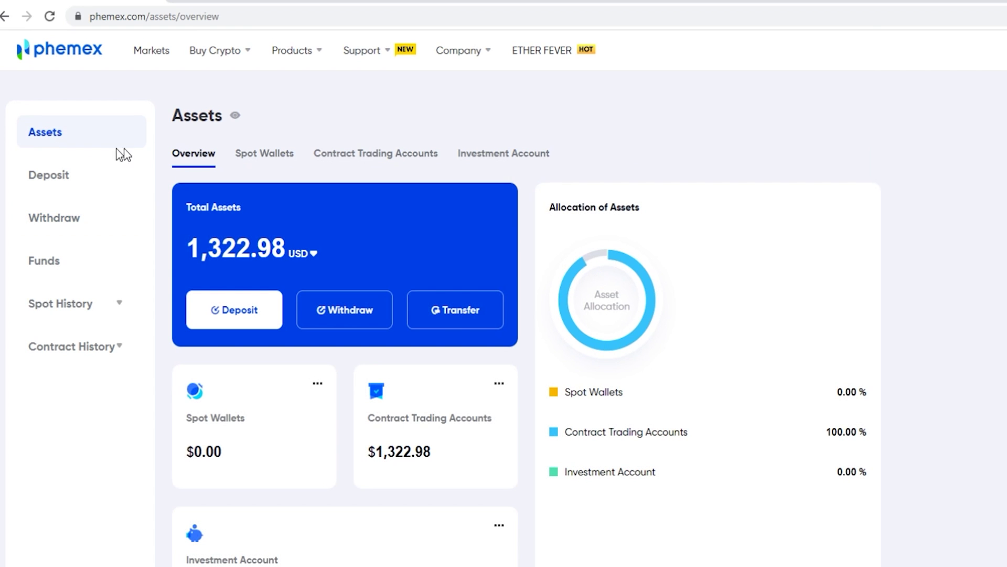
left_click(376, 162)
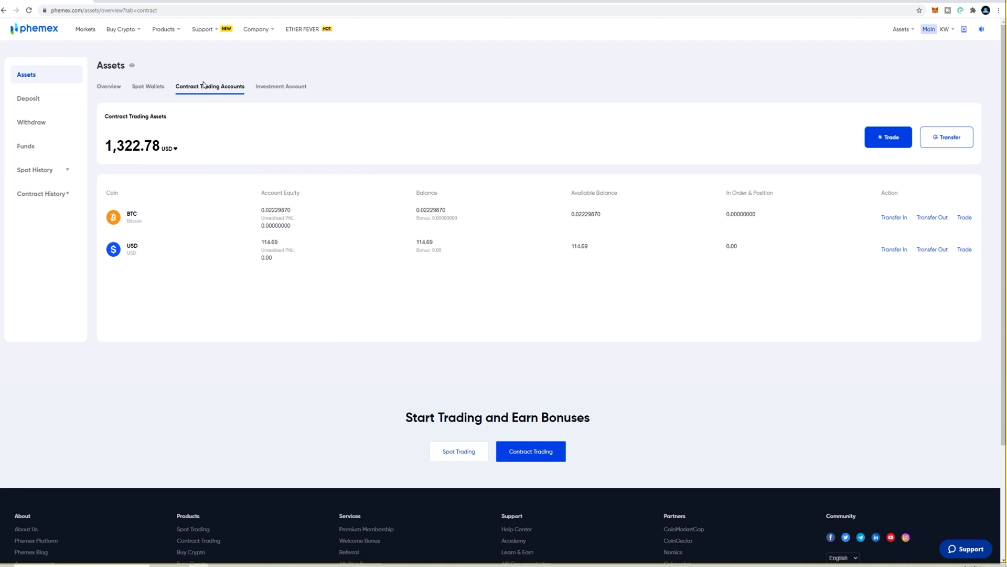
mouse_move(901, 30)
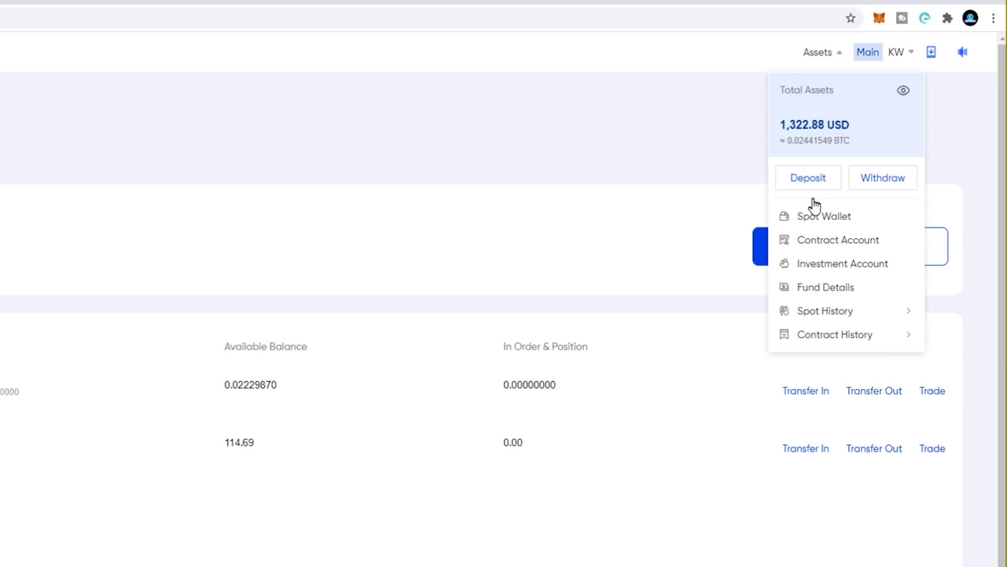
left_click(817, 245)
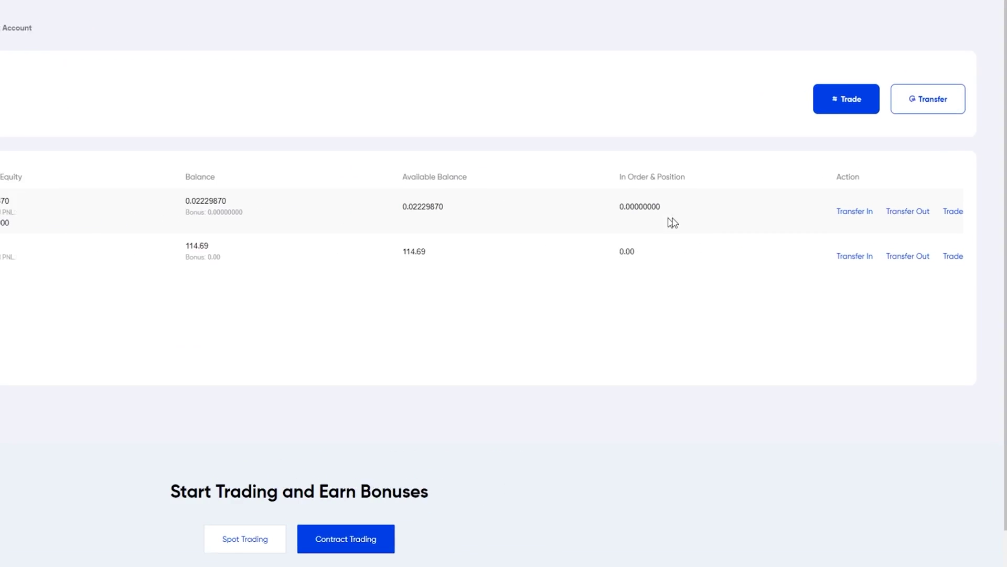
left_click(904, 213)
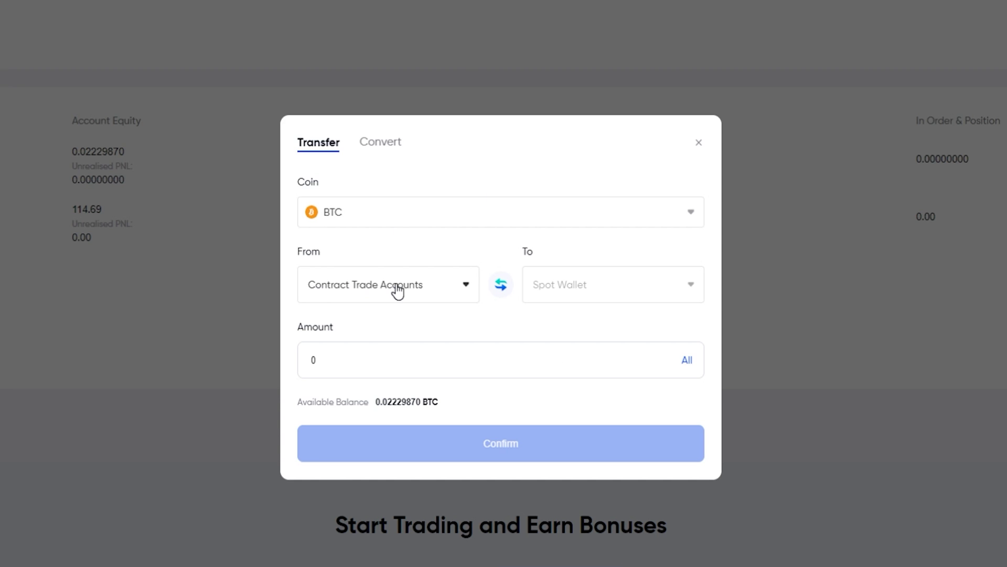
- Transfer the full 0.0222987 BTC from the contract account to the spot wallet
left_click_drag(446, 406, 364, 405)
left_click(367, 369)
type(".01")
left_click(686, 363)
left_click(505, 444)
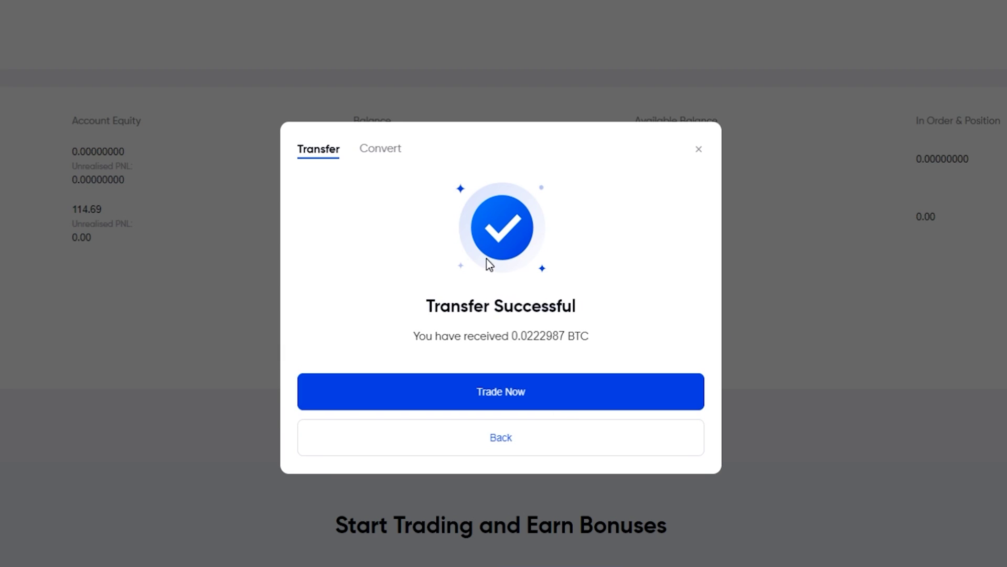
left_click(698, 149)
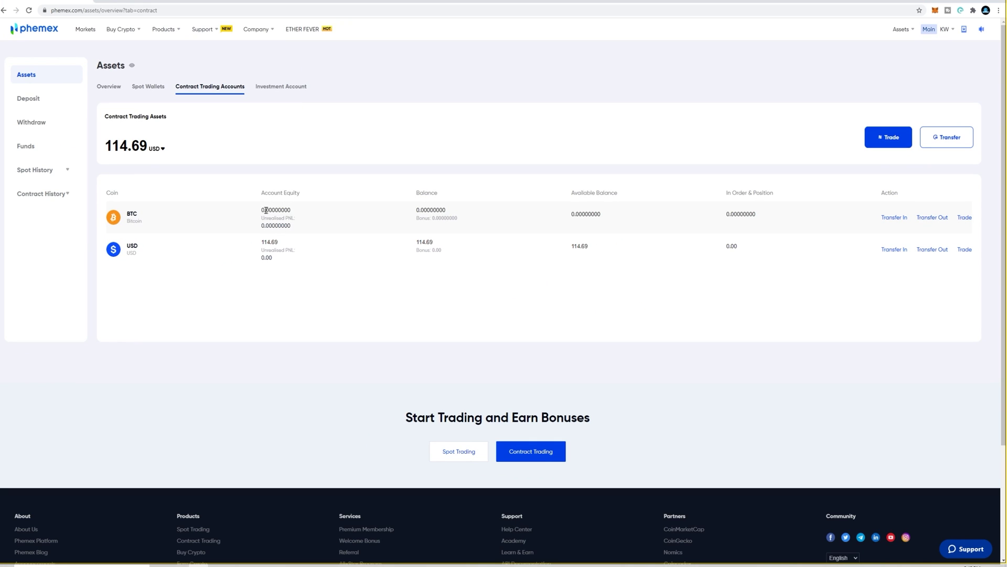
- Check the BTC balance in the spot wallet and on the withdrawal page, then return to the assets overview
left_click(152, 89)
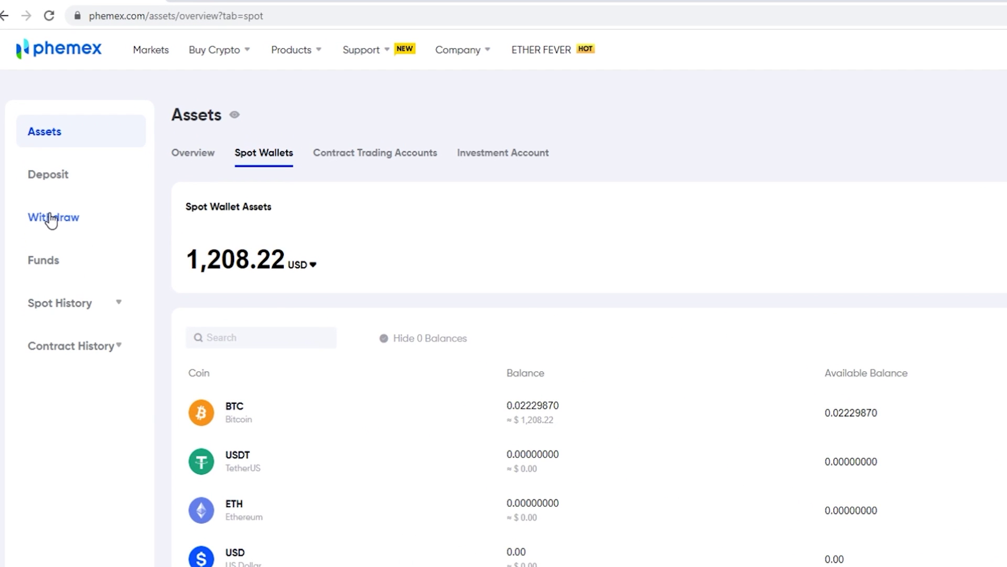
left_click(51, 218)
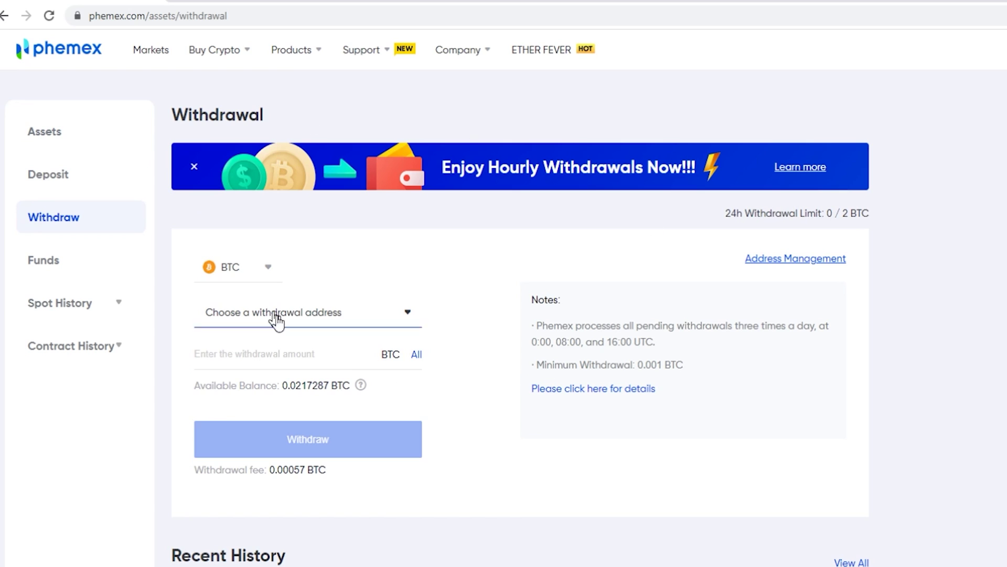
left_click_drag(371, 388, 279, 390)
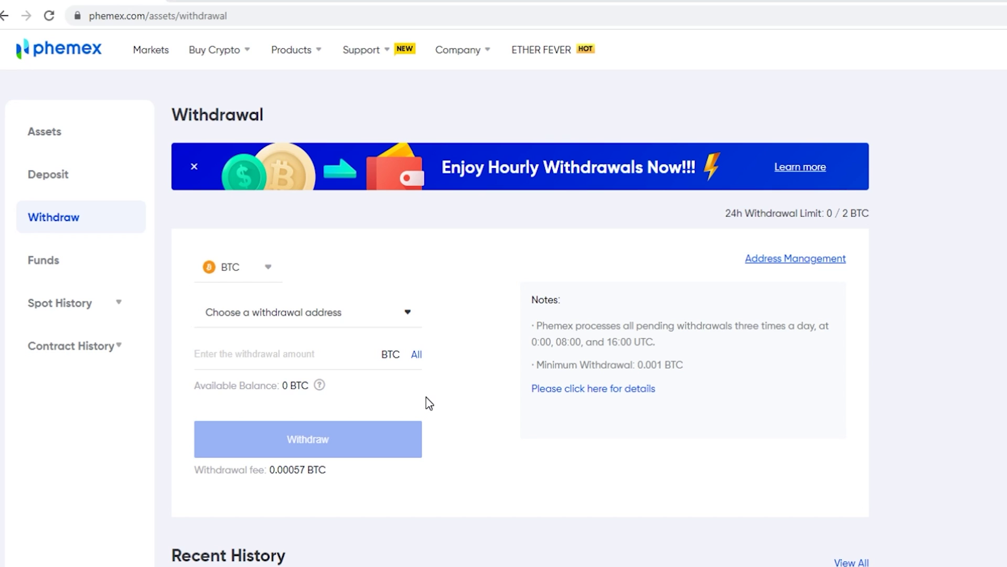
left_click(51, 137)
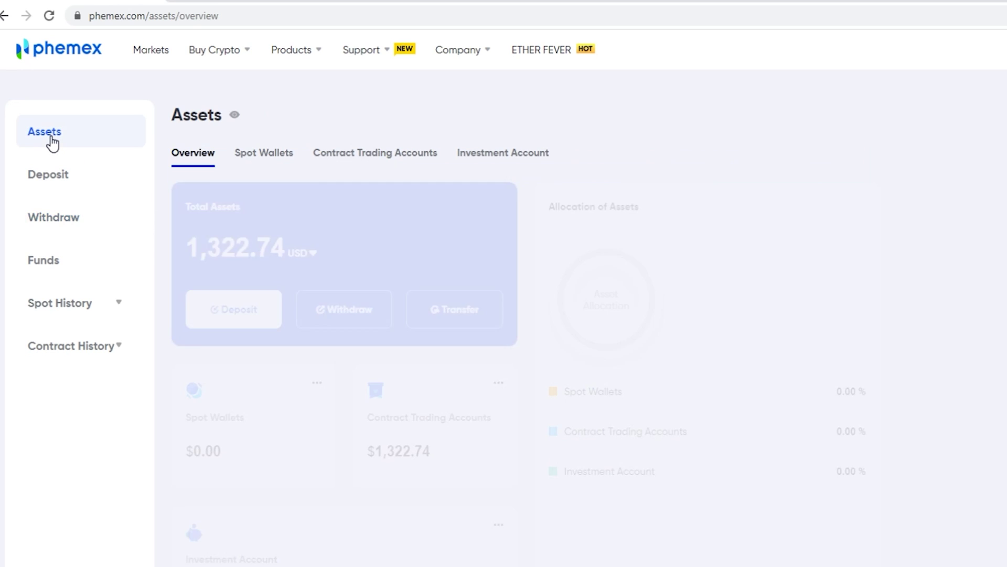
- Transfer all 114.69 USD from the contract trading account to the spot wallet
left_click(347, 157)
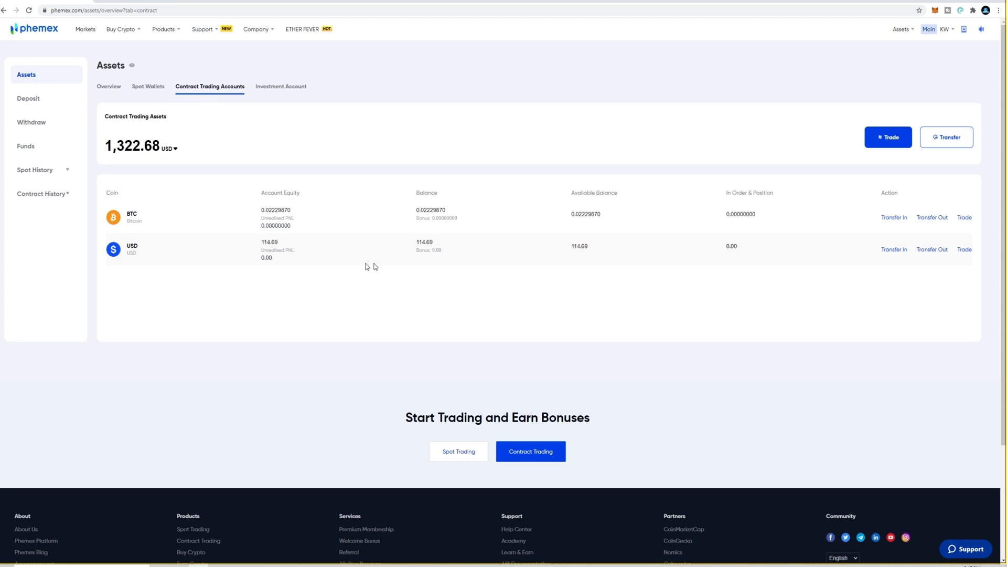
left_click(927, 251)
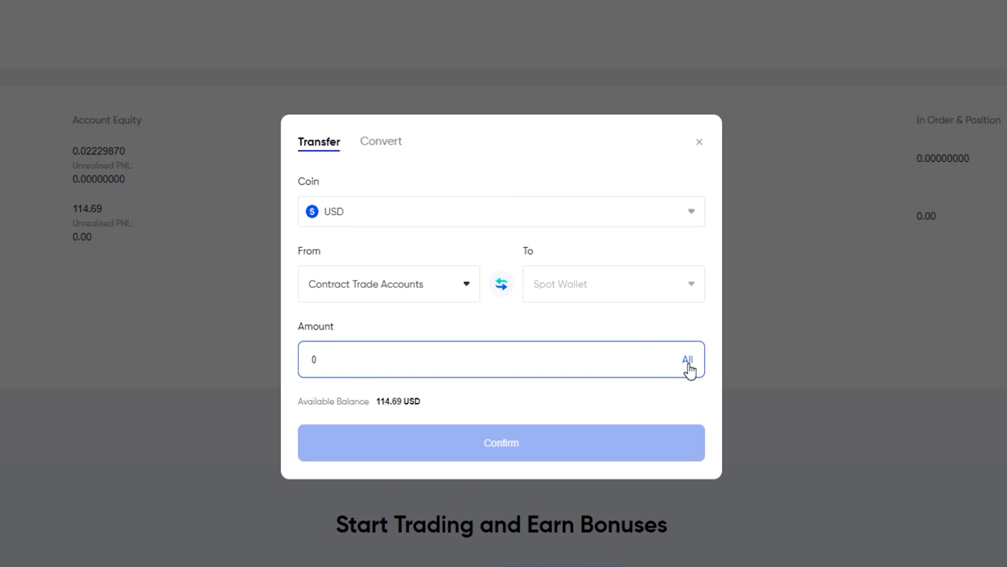
left_click(688, 361)
left_click(519, 444)
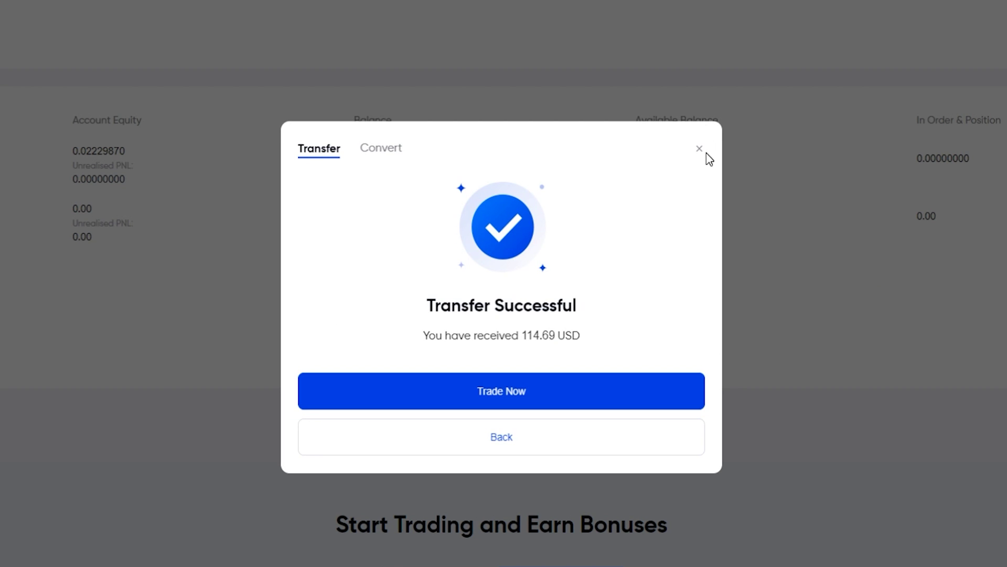
left_click(700, 144)
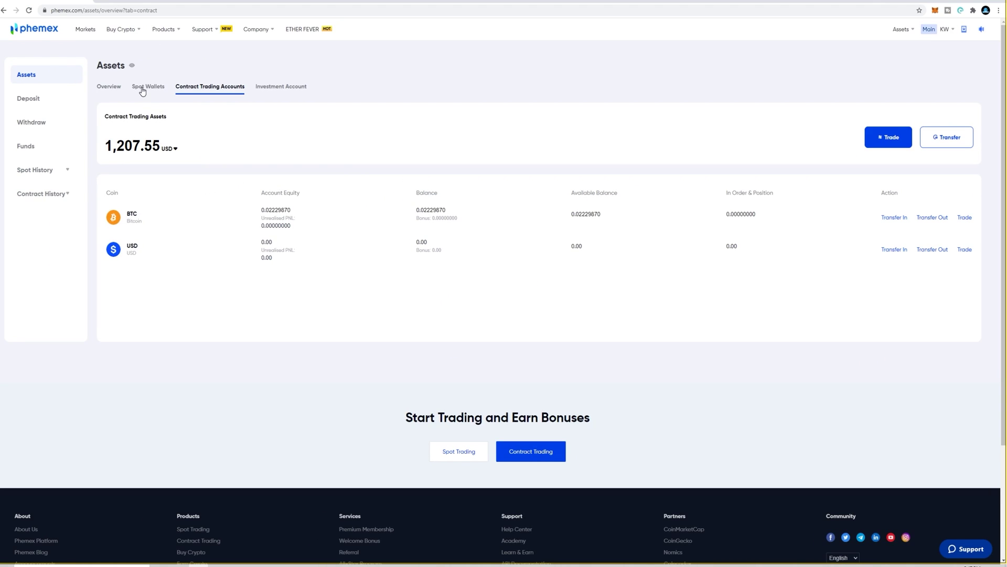
left_click(142, 90)
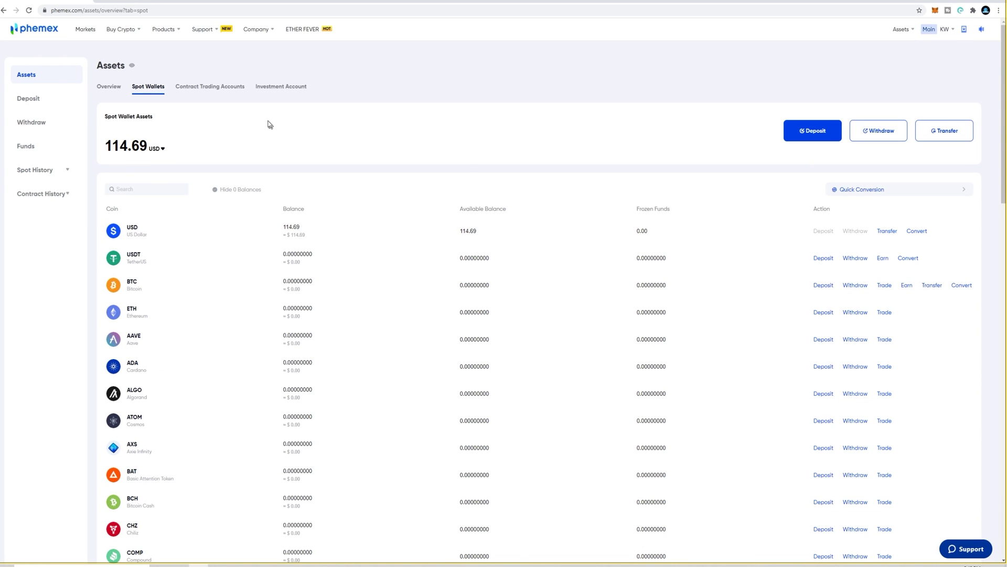
- Open the Crypto Converter from the Products menu
mouse_move(168, 37)
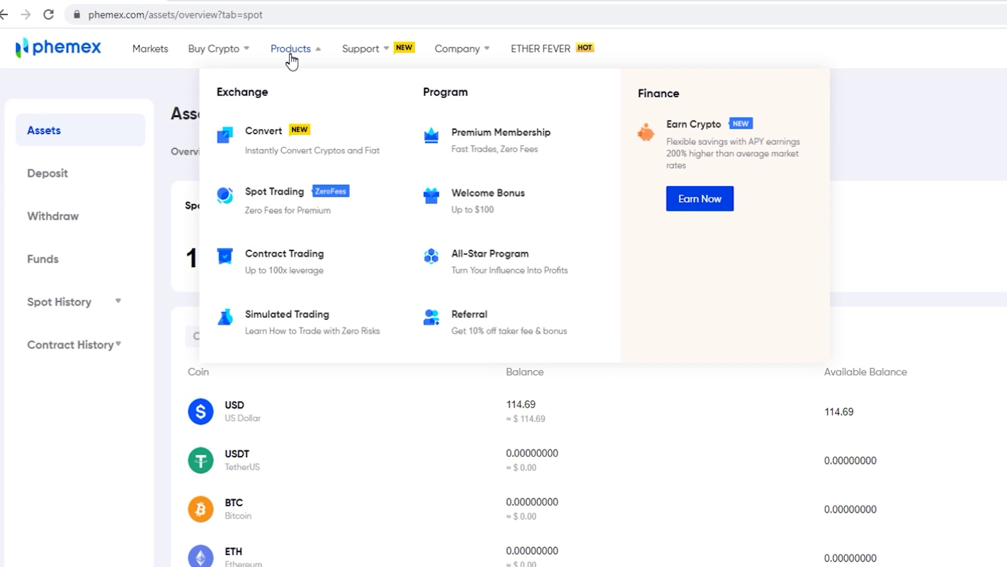
left_click(278, 149)
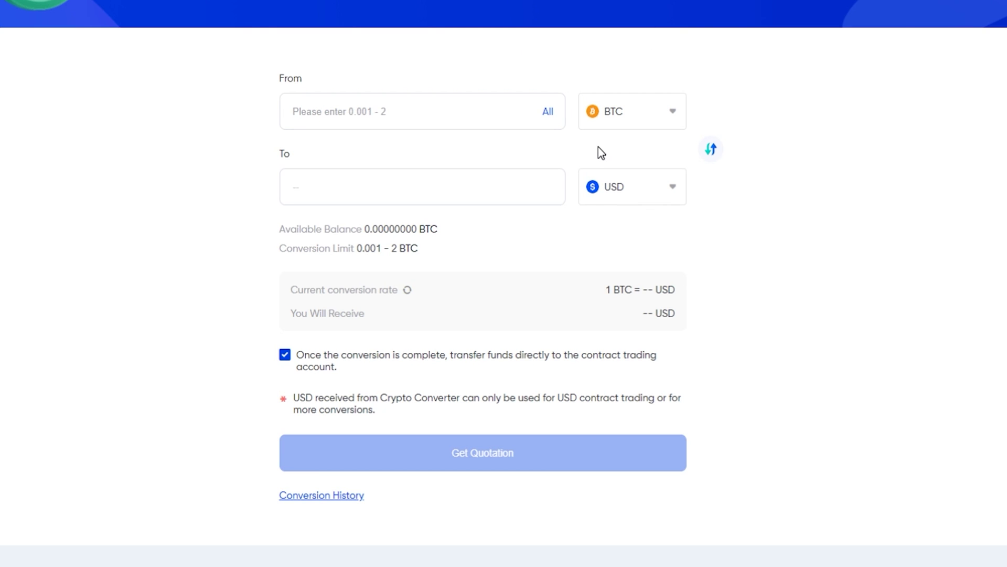
- Convert all 114.69 USD into 0.00211607 BTC, keeping the BTC in the spot wallet
left_click(712, 153)
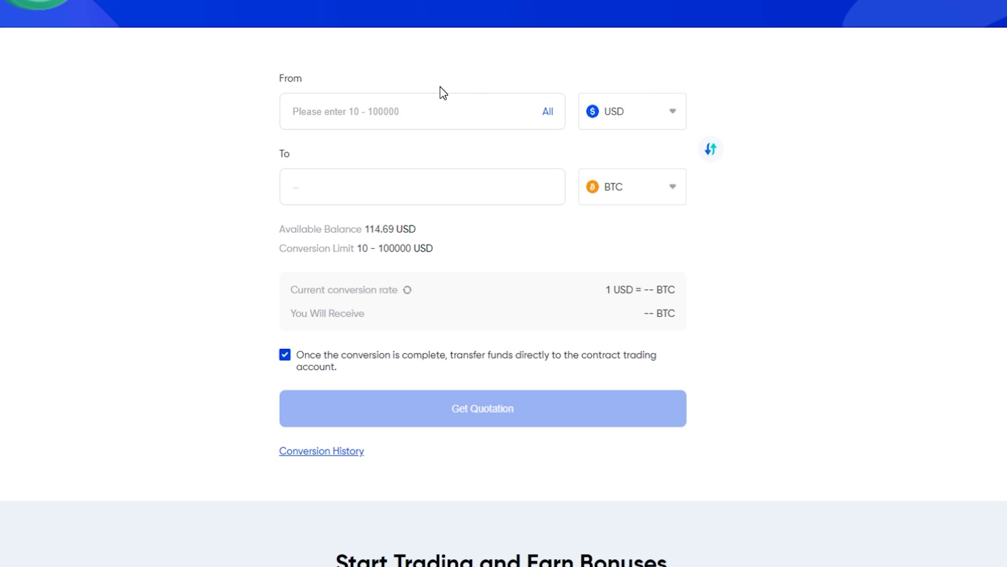
left_click(458, 108)
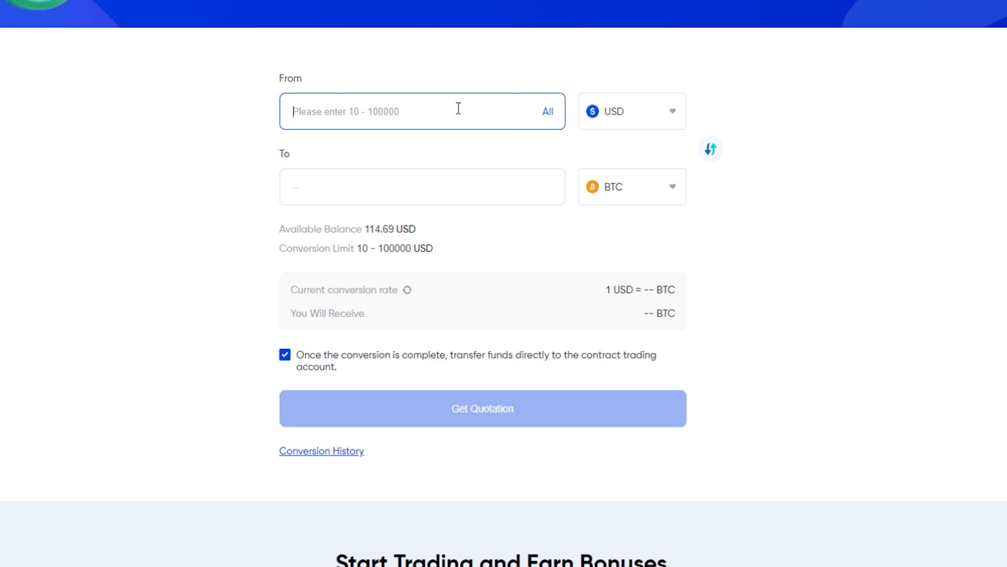
left_click(546, 116)
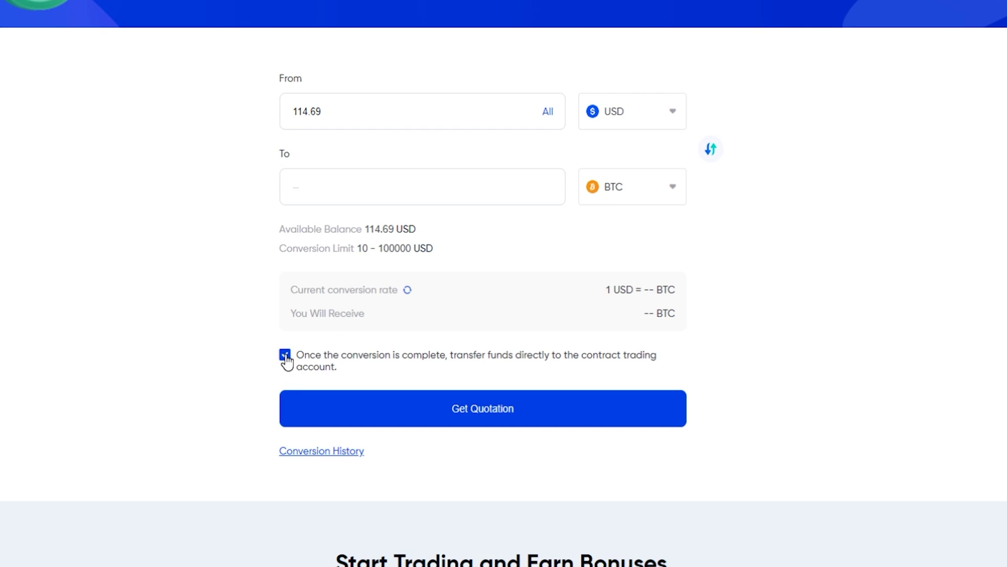
left_click_drag(296, 354, 674, 370)
left_click(739, 361)
left_click(286, 356)
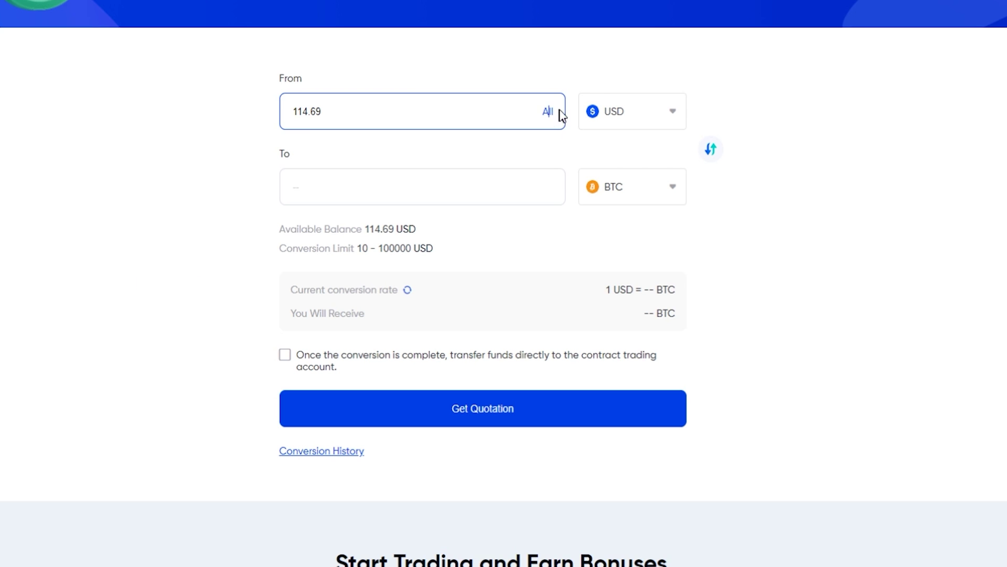
left_click(480, 412)
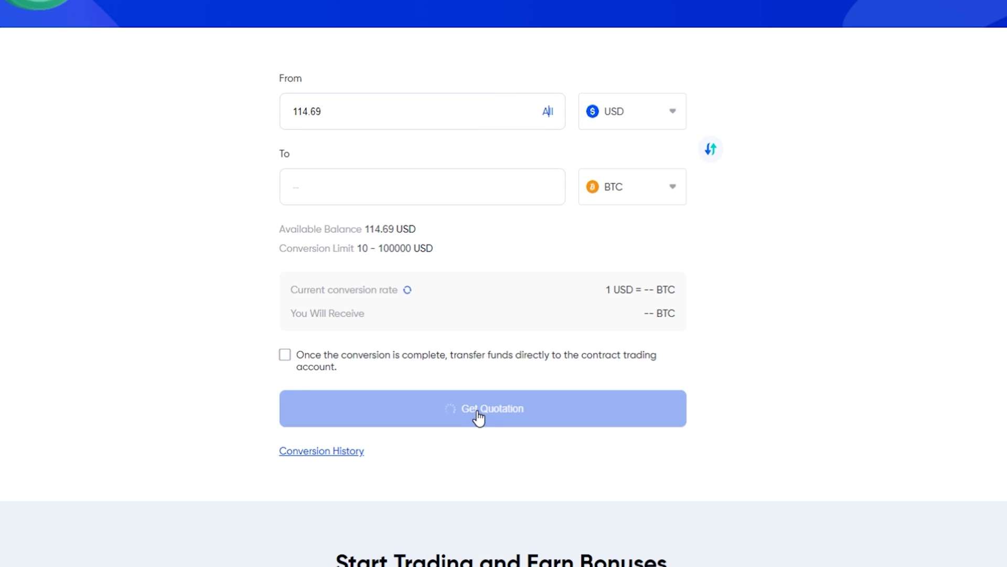
left_click(493, 435)
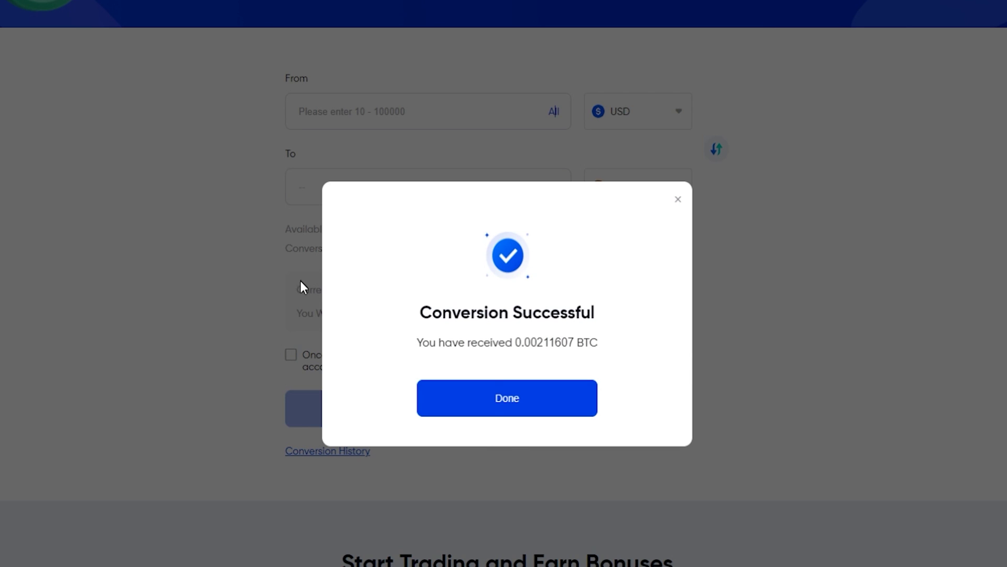
left_click(490, 404)
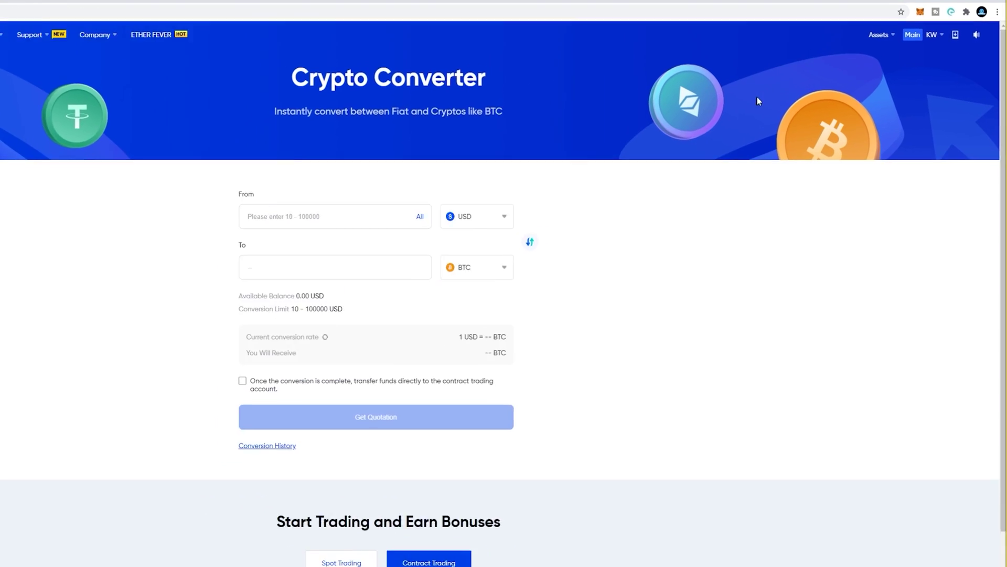
- Check the spot wallet's 0.00211607 BTC, then go to the BTC withdrawal page
mouse_move(899, 31)
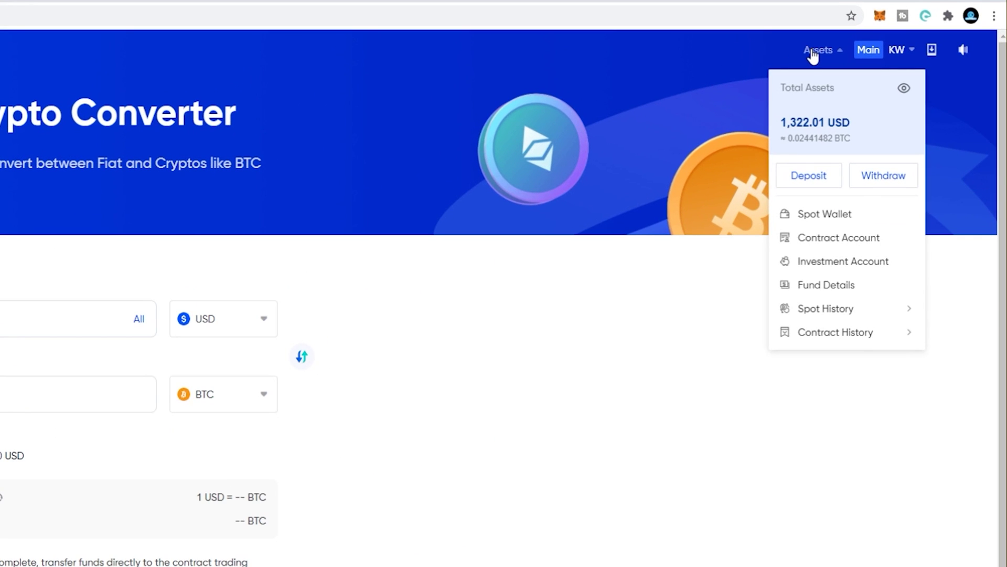
left_click(811, 214)
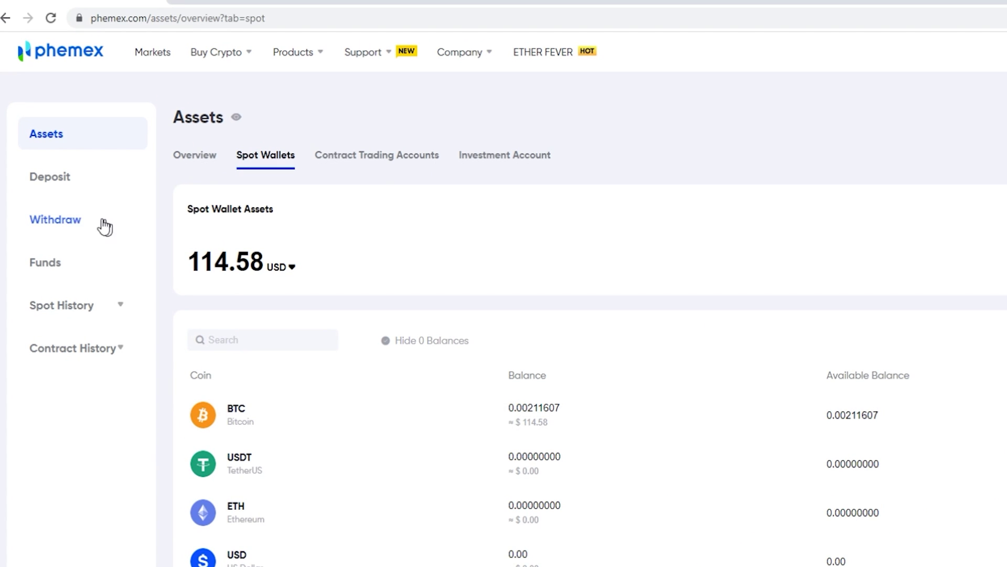
left_click(46, 225)
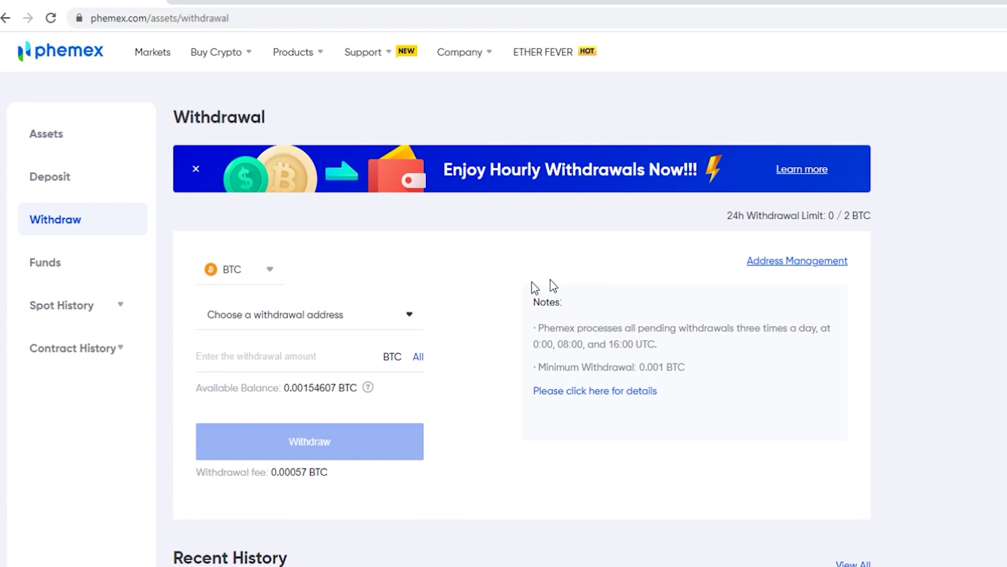